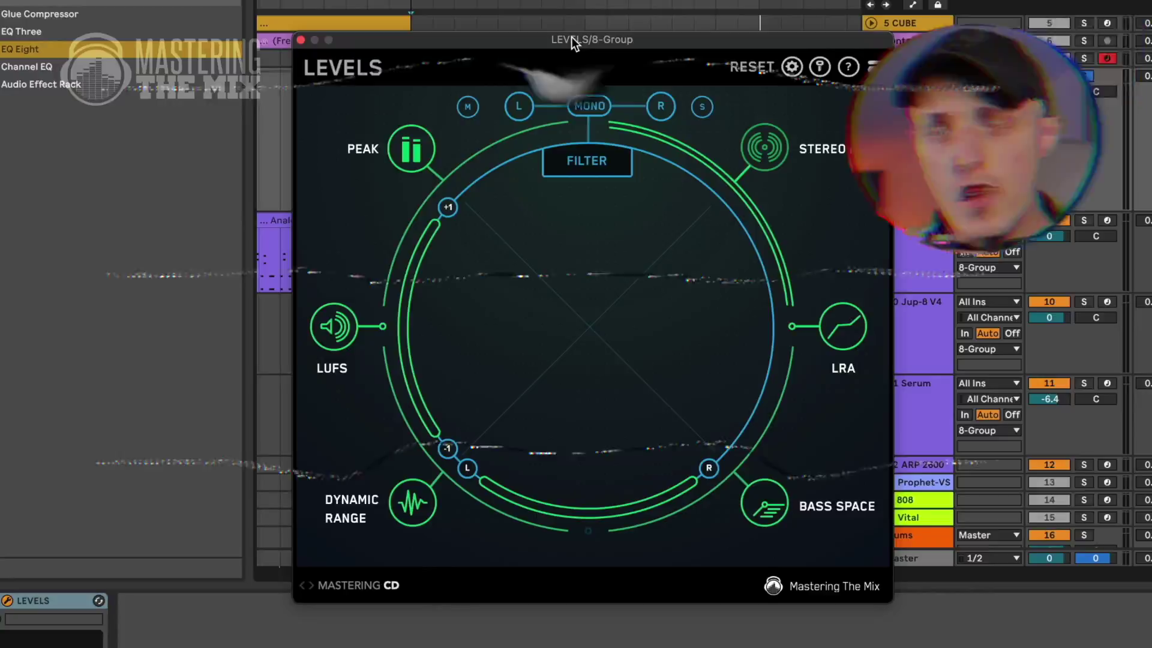
- Reposition the LEVELS meter for the 8 Group and play the arrangement to check its stereo field
left_click_drag(572, 37, 560, 38)
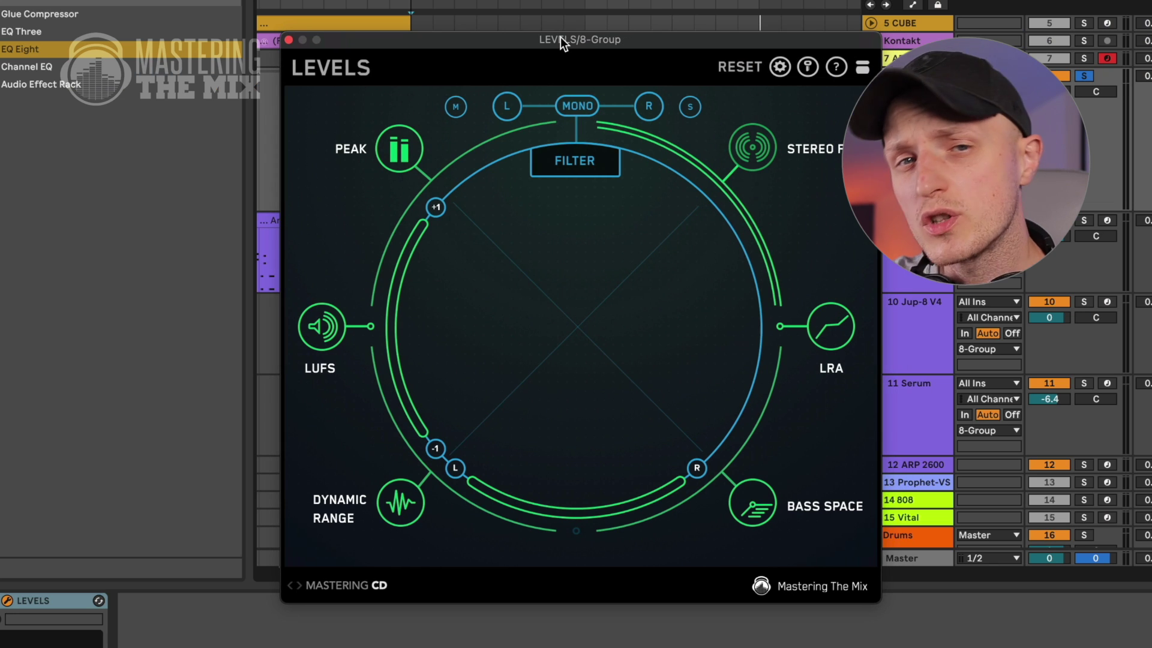
key("space")
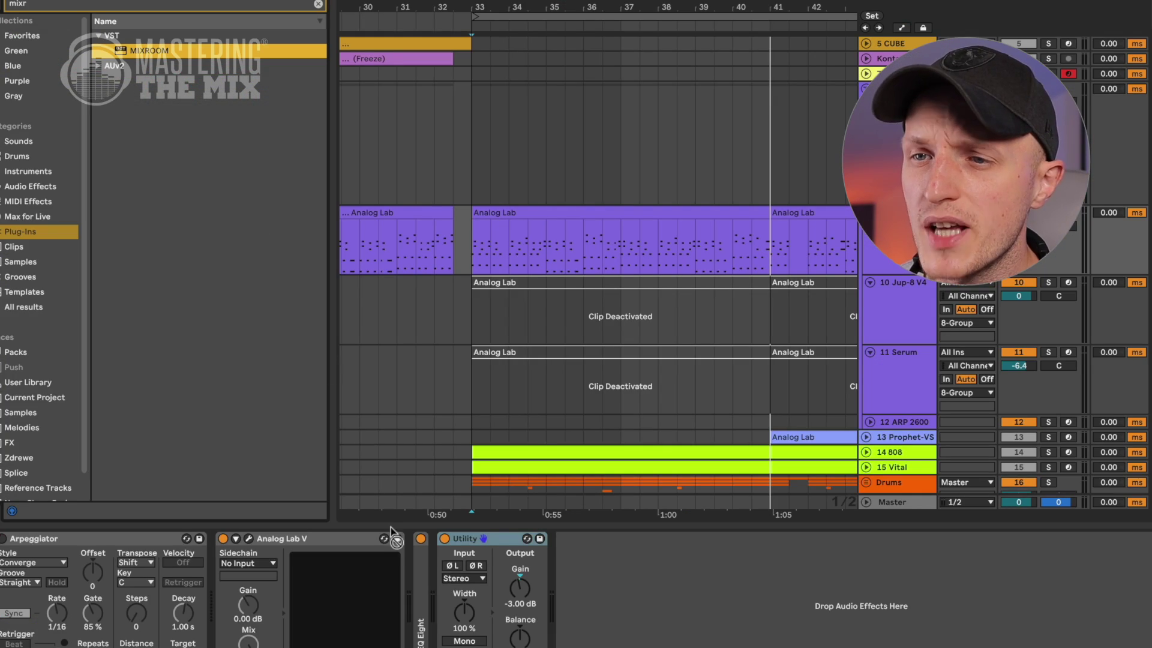
- Add MIXROOM to the Analog Lab V track and shape an upper band at about 5300 Hz with a cut
left_click_drag(438, 585, 438, 585)
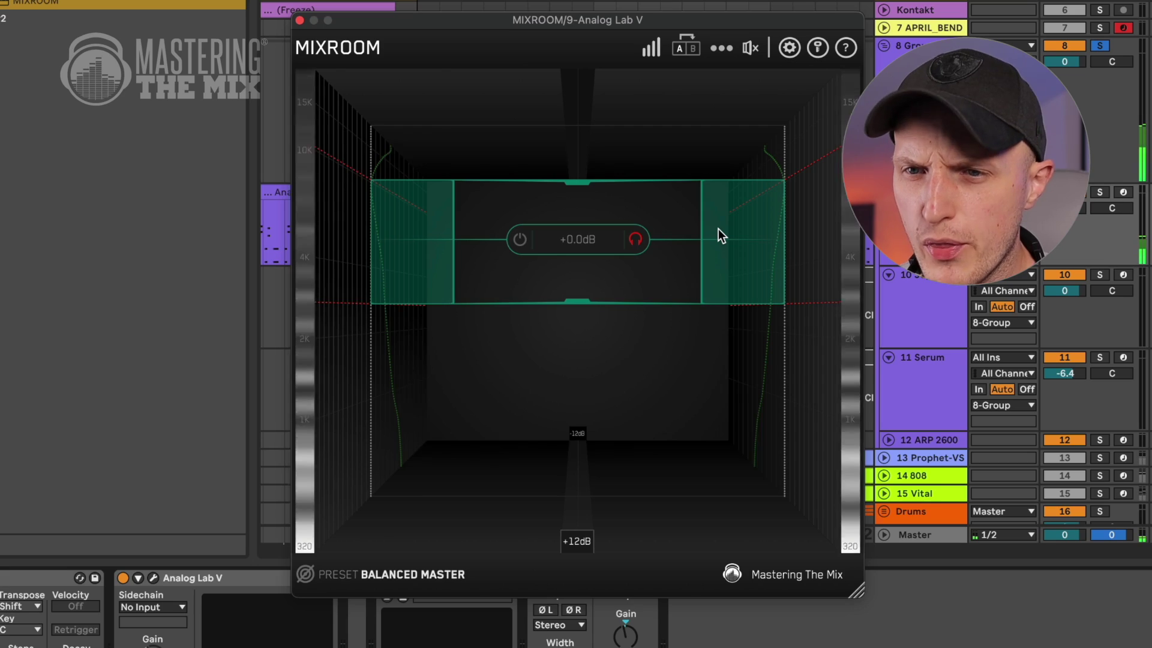
mouse_move(630, 236)
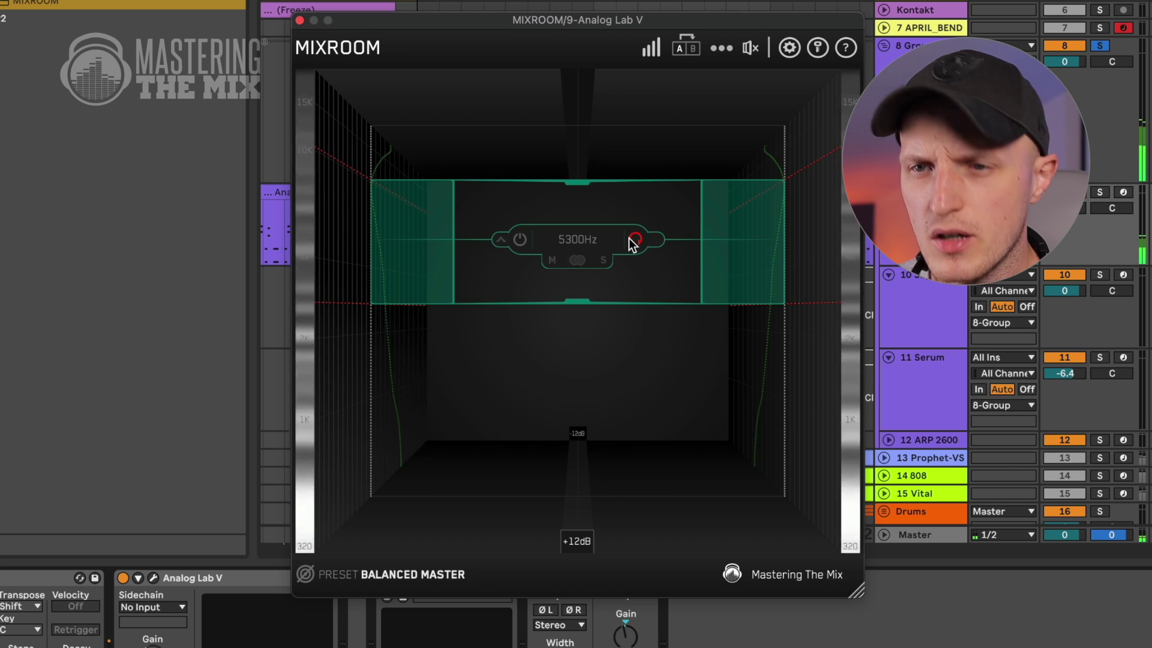
left_click_drag(703, 225, 668, 235)
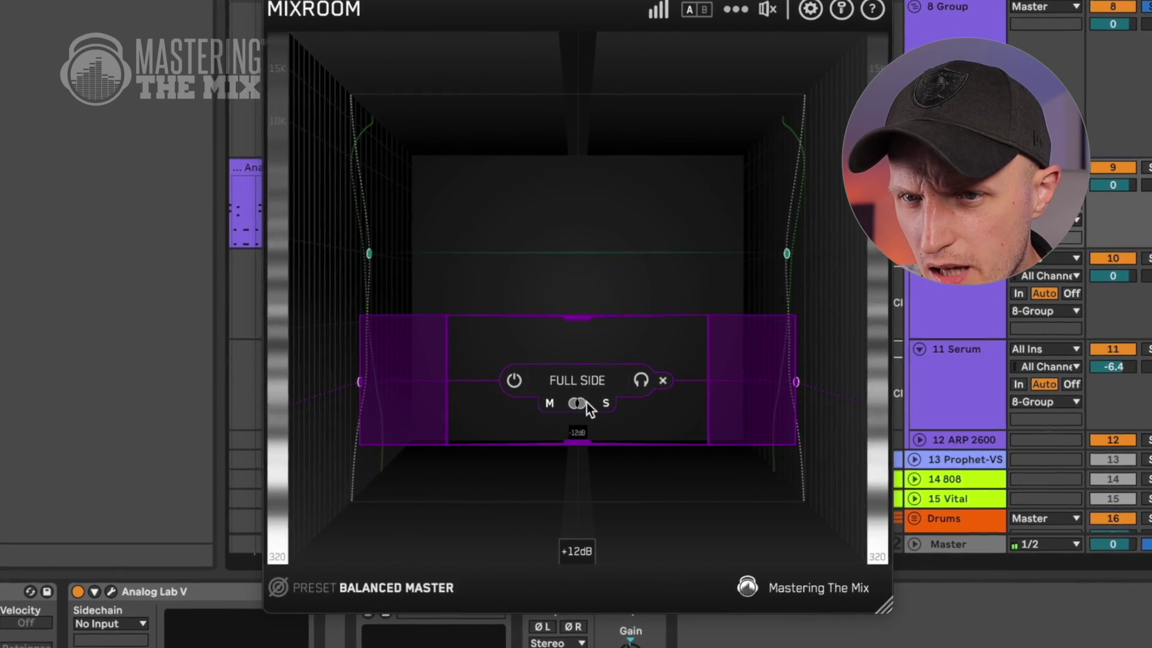
- Blend mid signal into the lower purple full-side band, at 100% side and 42% mid
left_click_drag(579, 402, 555, 399)
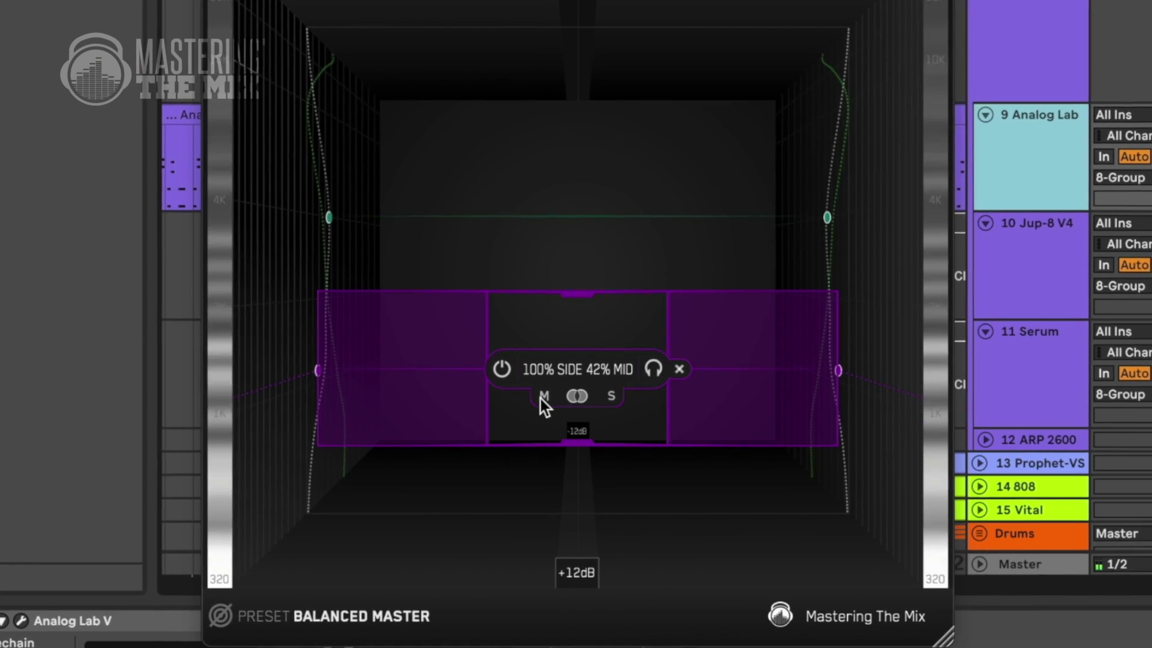
left_click_drag(545, 397, 588, 391)
left_click(660, 360)
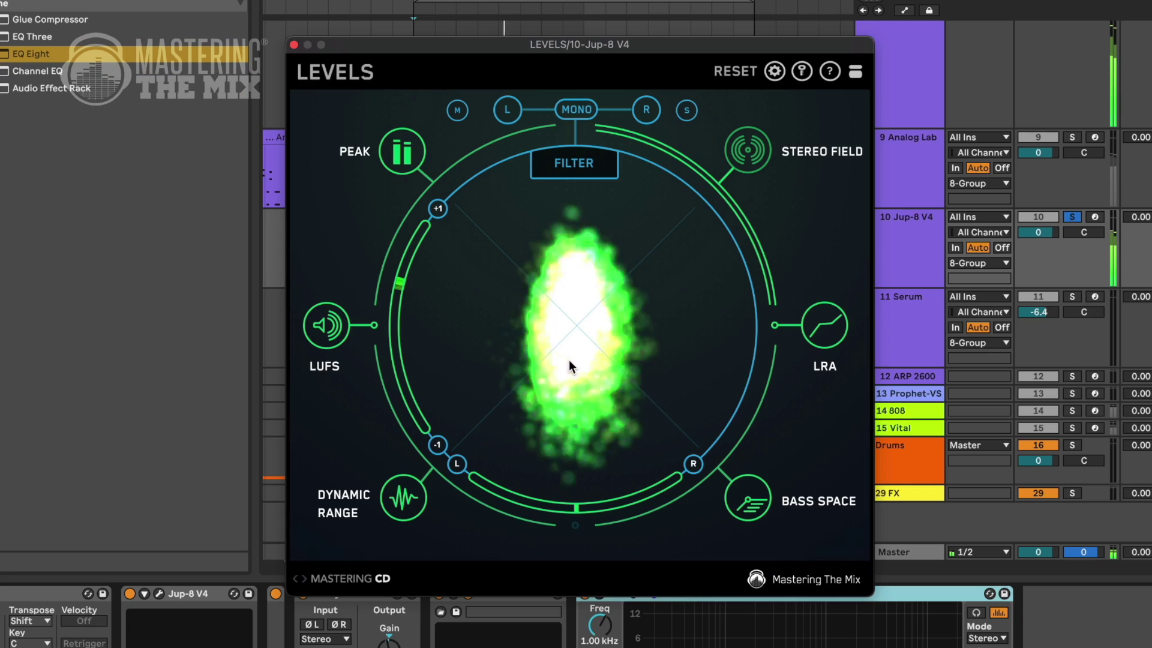
- Close the LEVELS meter for the Jup-8 V4 track and select the 8 Group track
left_click(294, 45)
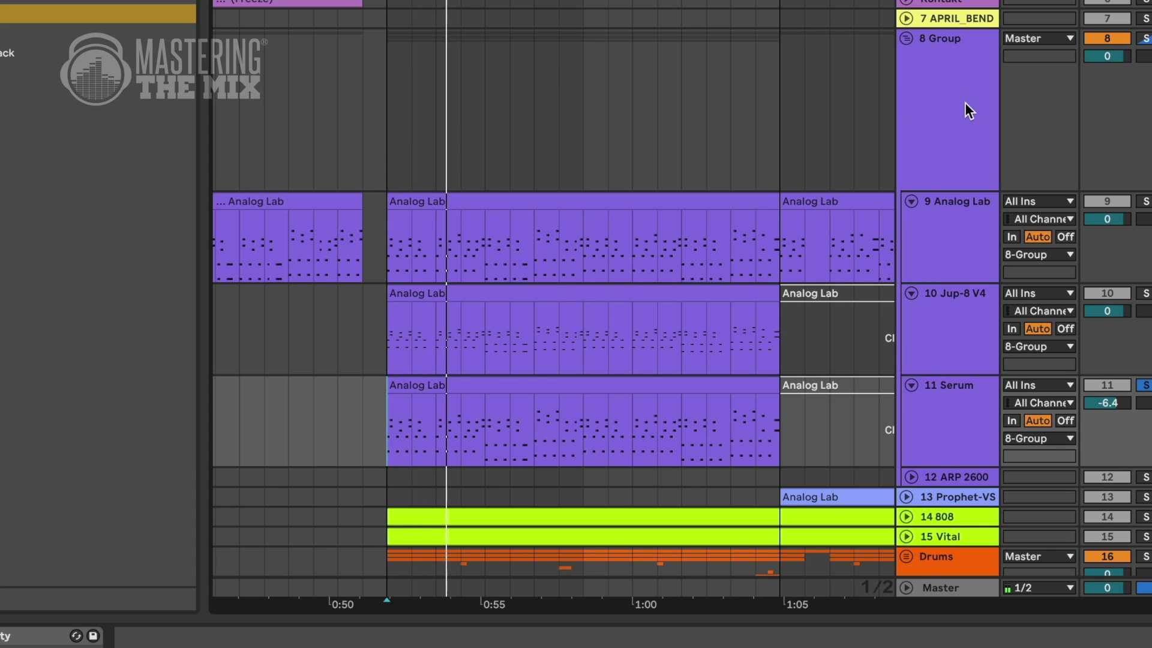
left_click(965, 102)
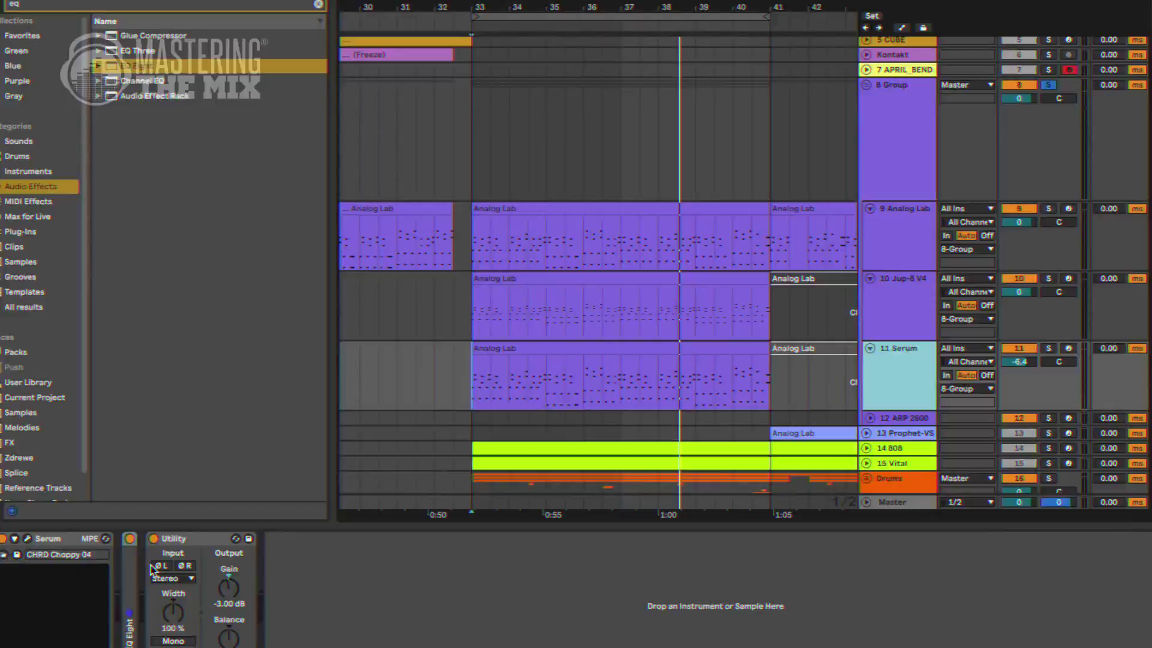
- Try inverting the left and right channel phase in the Serum track's Utility device
left_click(158, 566)
left_click(183, 566)
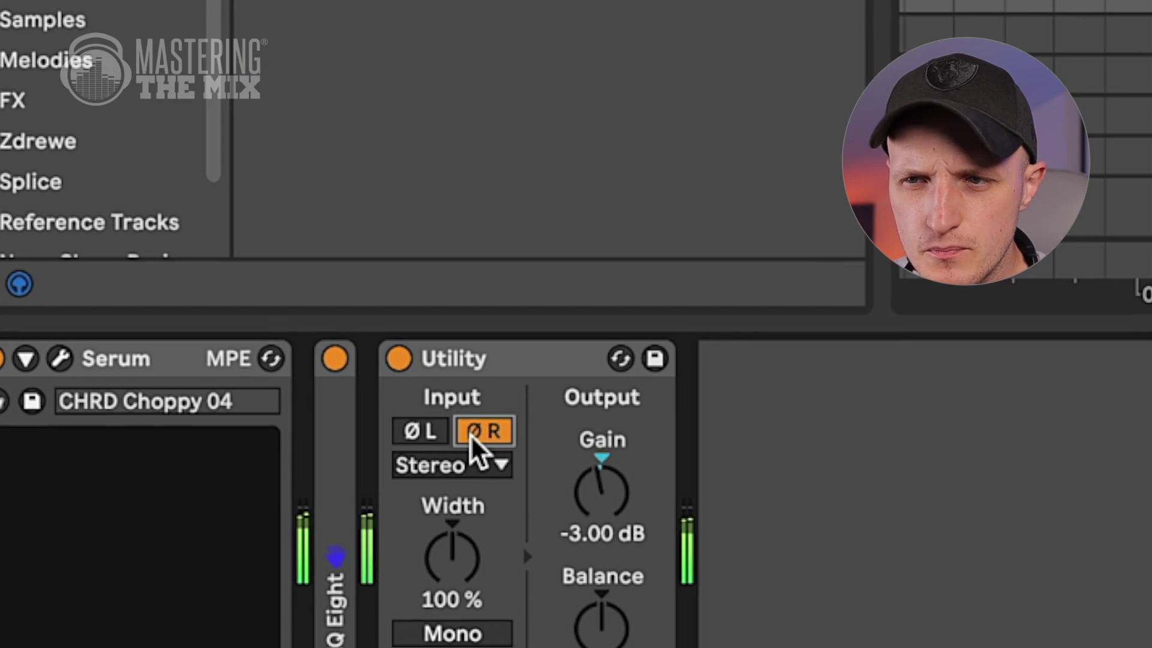
left_click(474, 434)
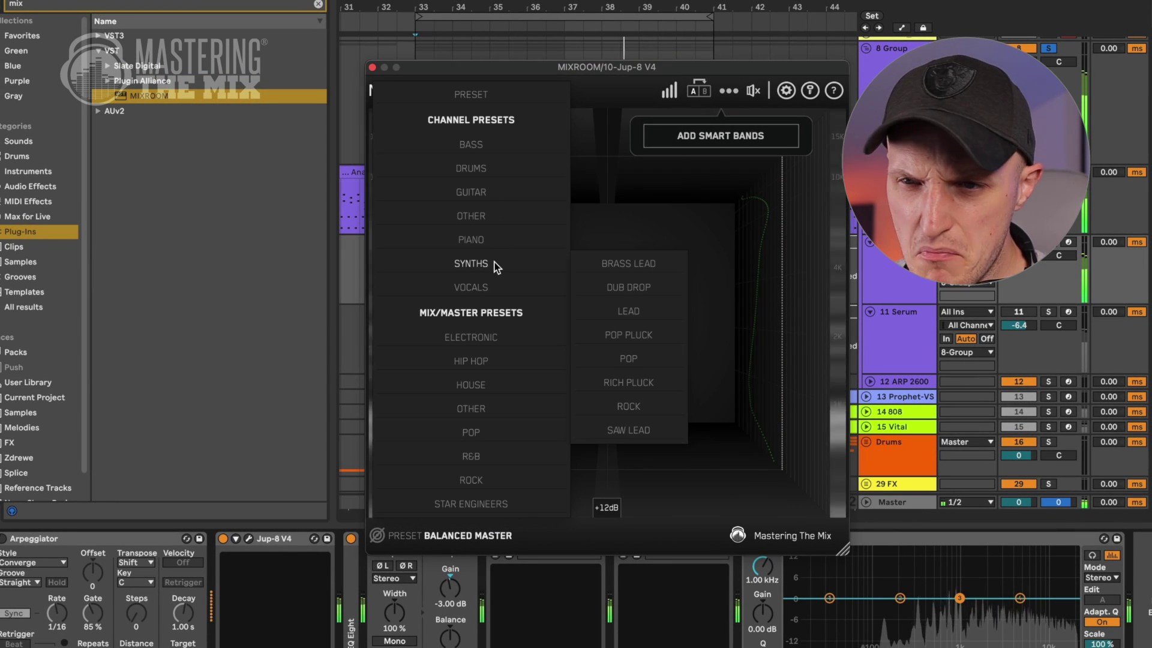
- Load the Synths Saw Lead preset in the Jup-8 V4 MIXROOM and raise its top band to +0.0 dB
left_click(635, 429)
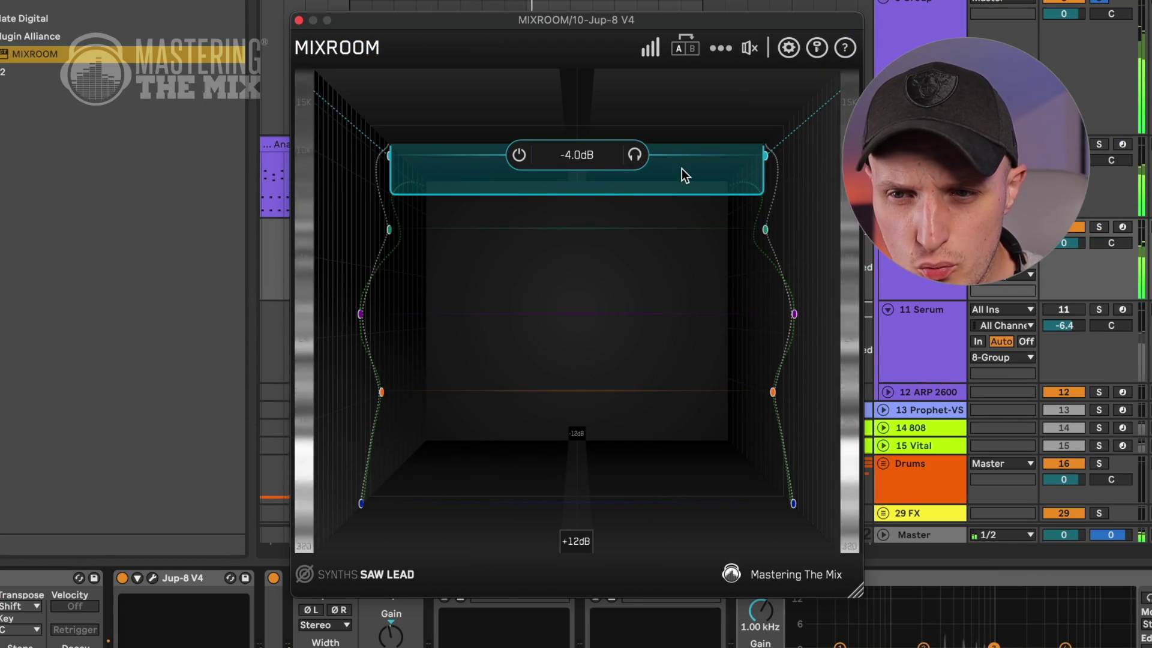
left_click_drag(681, 168, 713, 188)
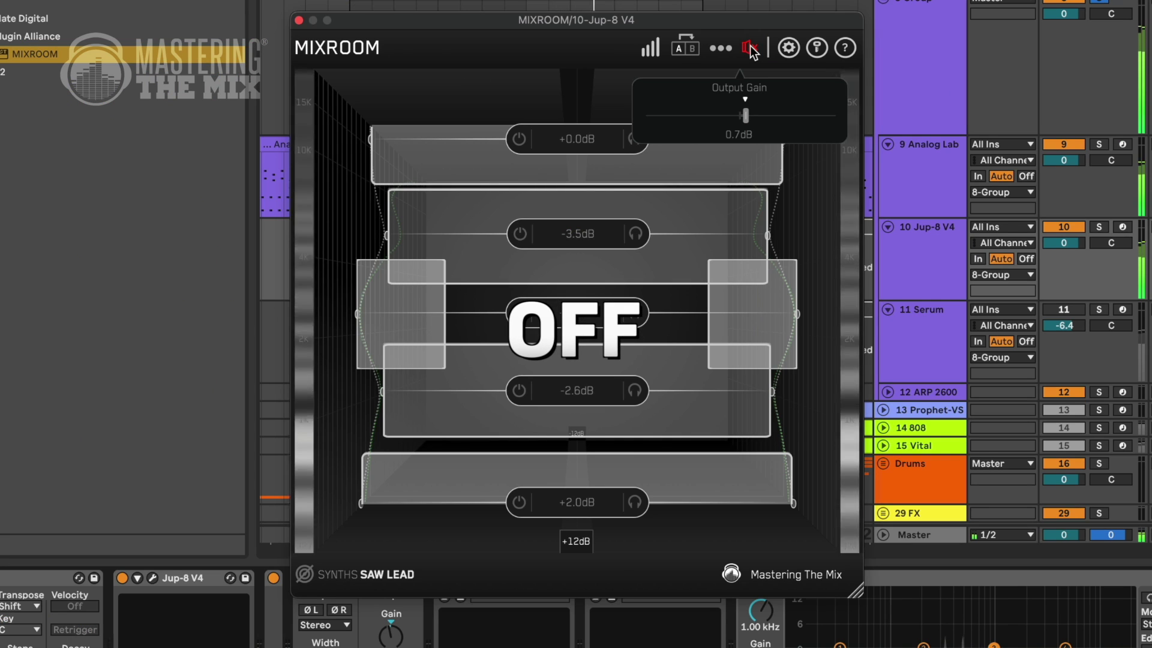
left_click(751, 49)
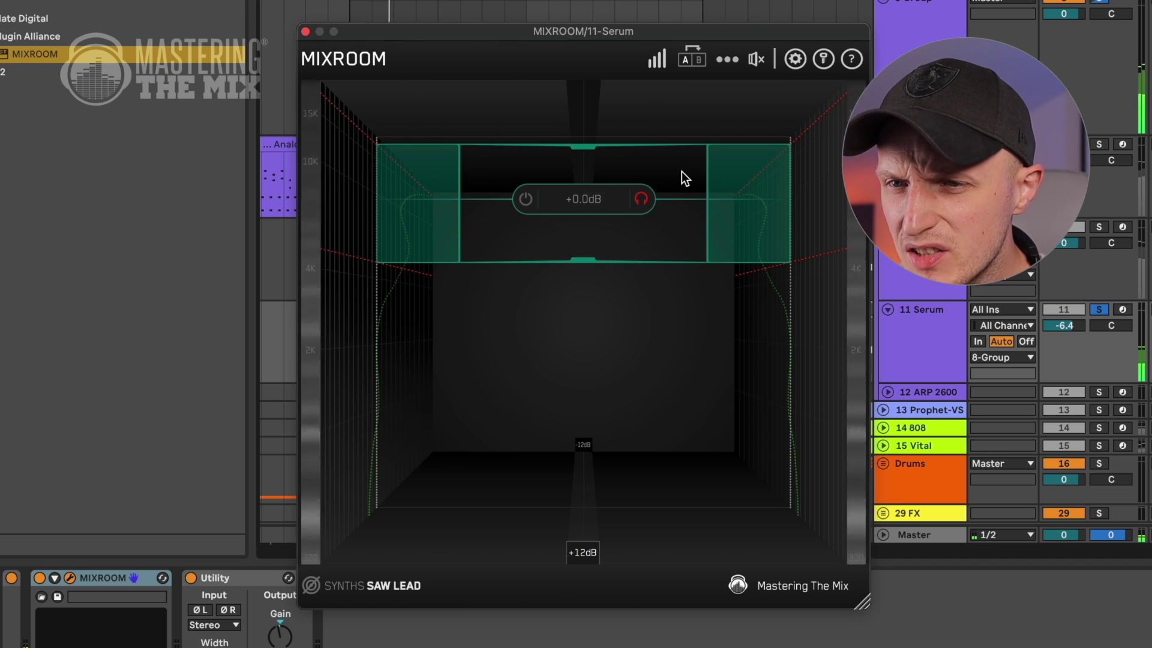
- Add a high side band at about 12140 Hz in the Serum track's MIXROOM and change its filter shape
left_click_drag(677, 203, 678, 179)
mouse_move(542, 169)
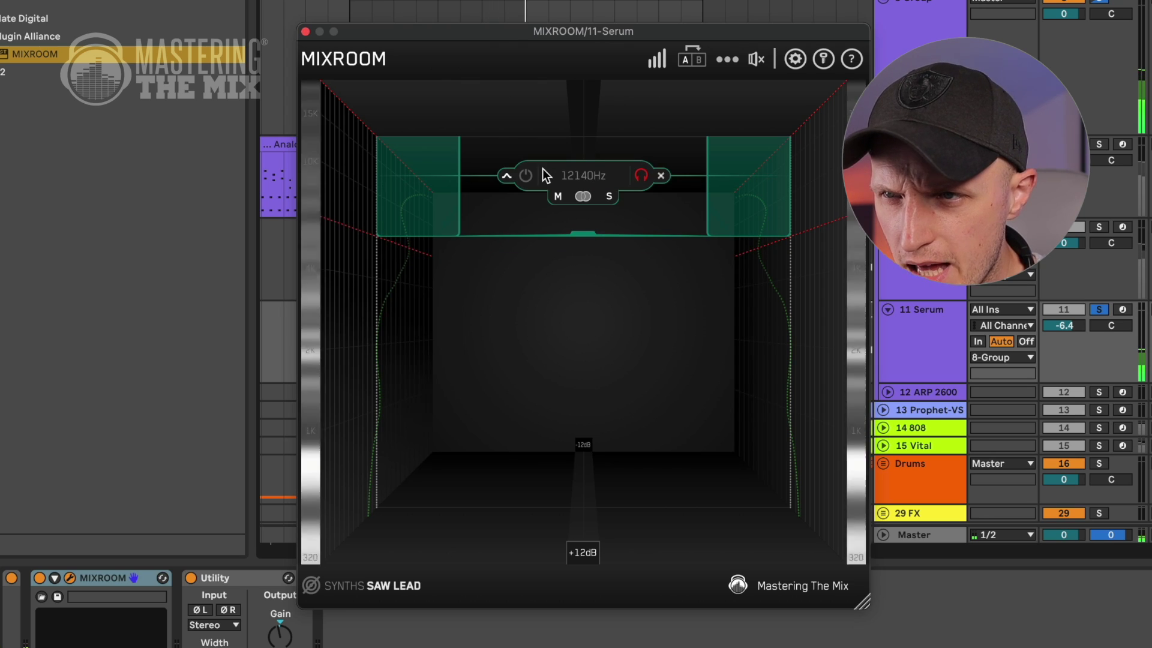
left_click(506, 177)
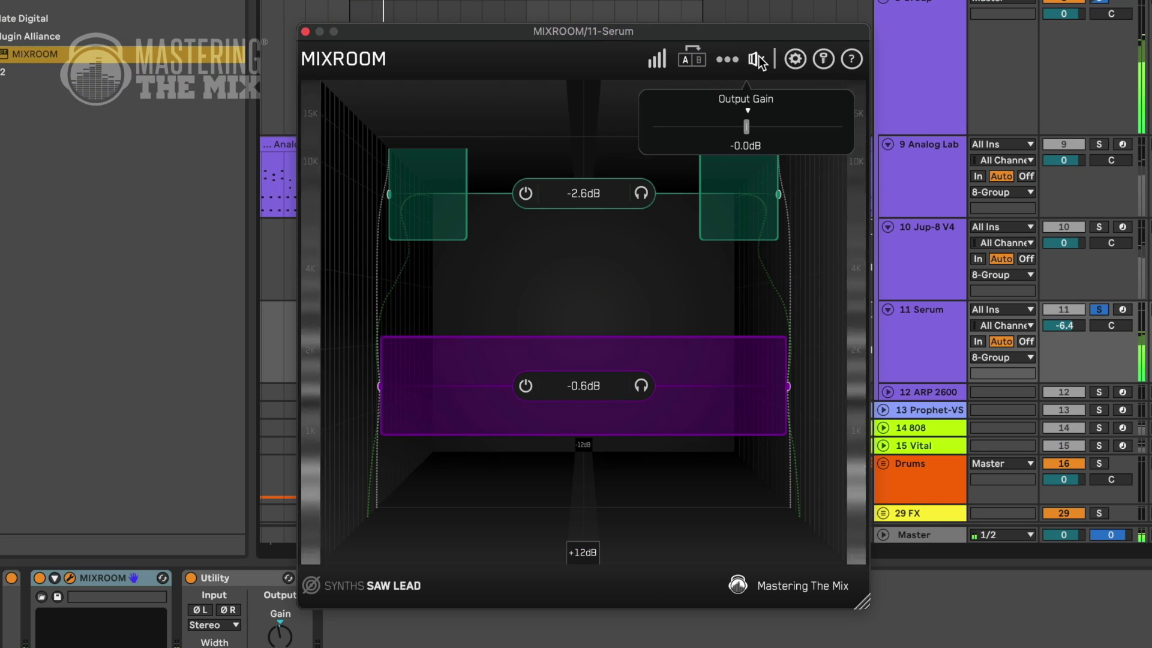
- Compare Serum with MIXROOM bypassed and active, and fine-tune the lower purple band
left_click(757, 60)
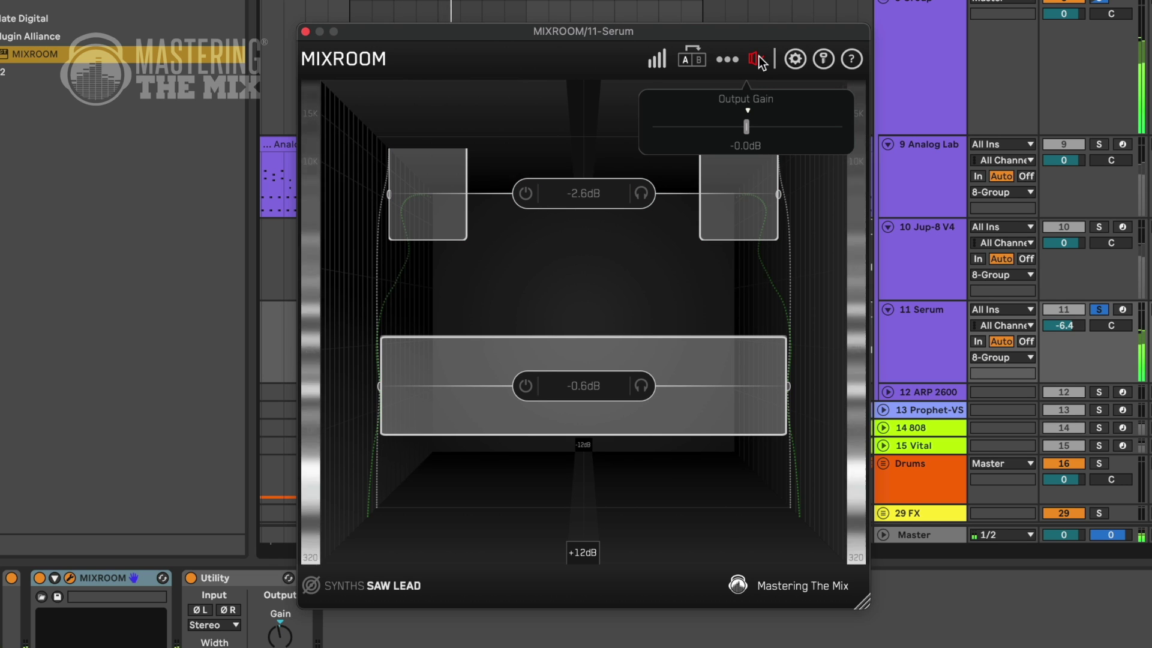
left_click(757, 60)
left_click(905, 77)
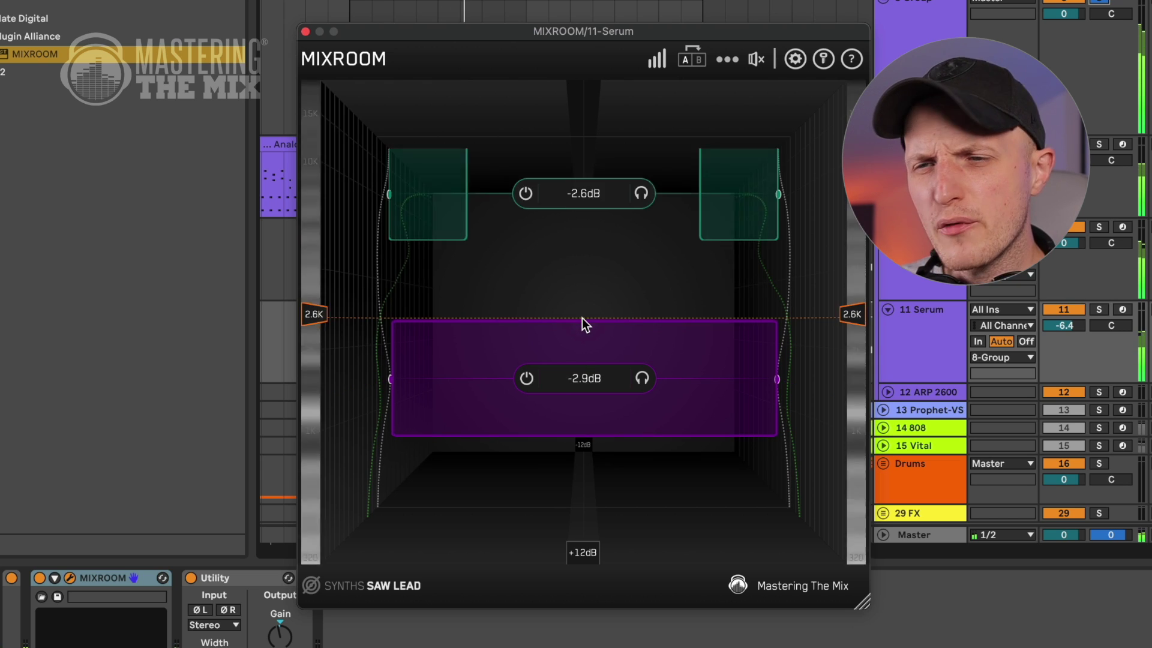
mouse_move(677, 366)
left_mouse_down()
mouse_move(692, 352)
mouse_move(682, 361)
left_mouse_up()
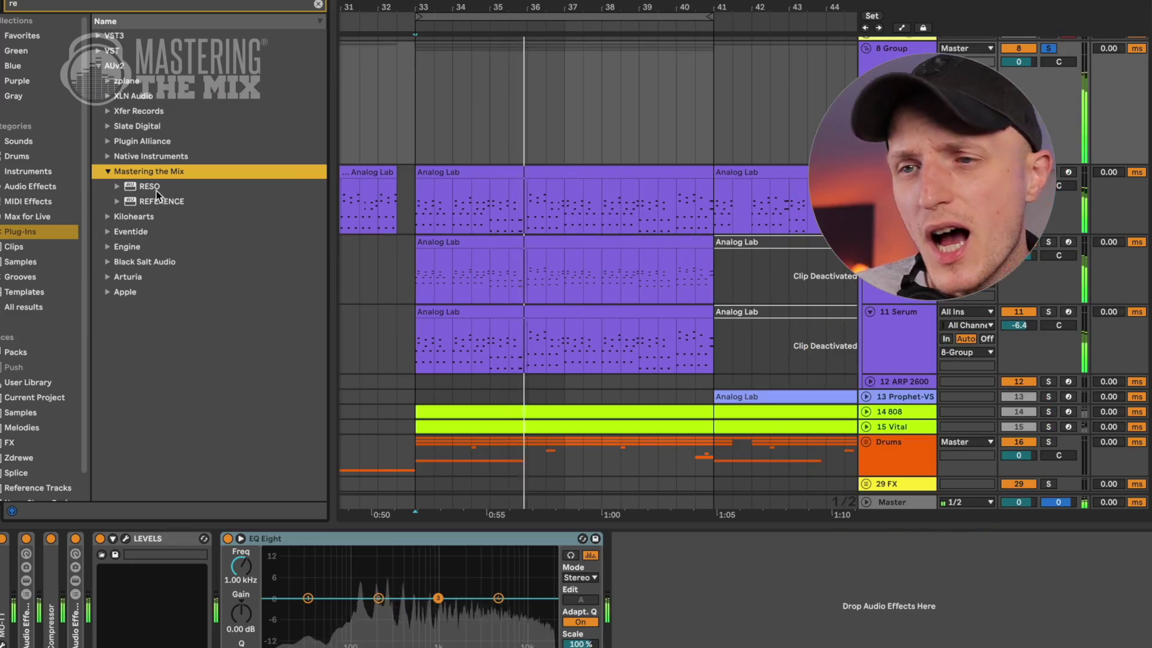
- Insert RESO between LEVELS and EQ Eight on the 8 Group and target the resonant peak at about 1 kHz
left_click(155, 189)
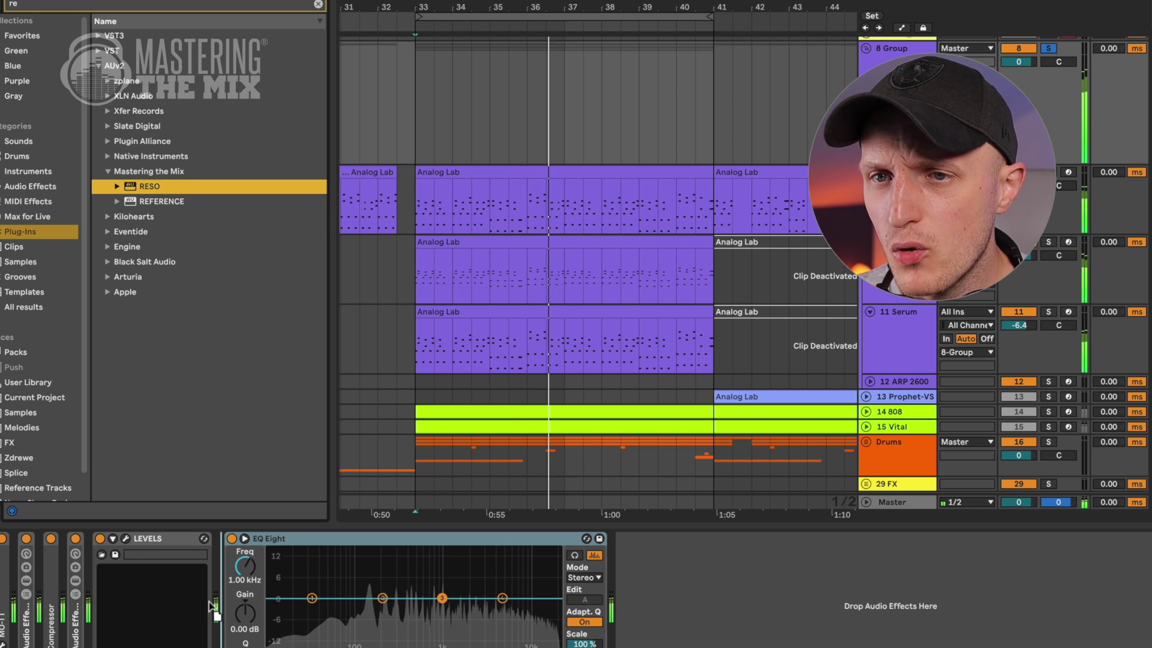
key("Return")
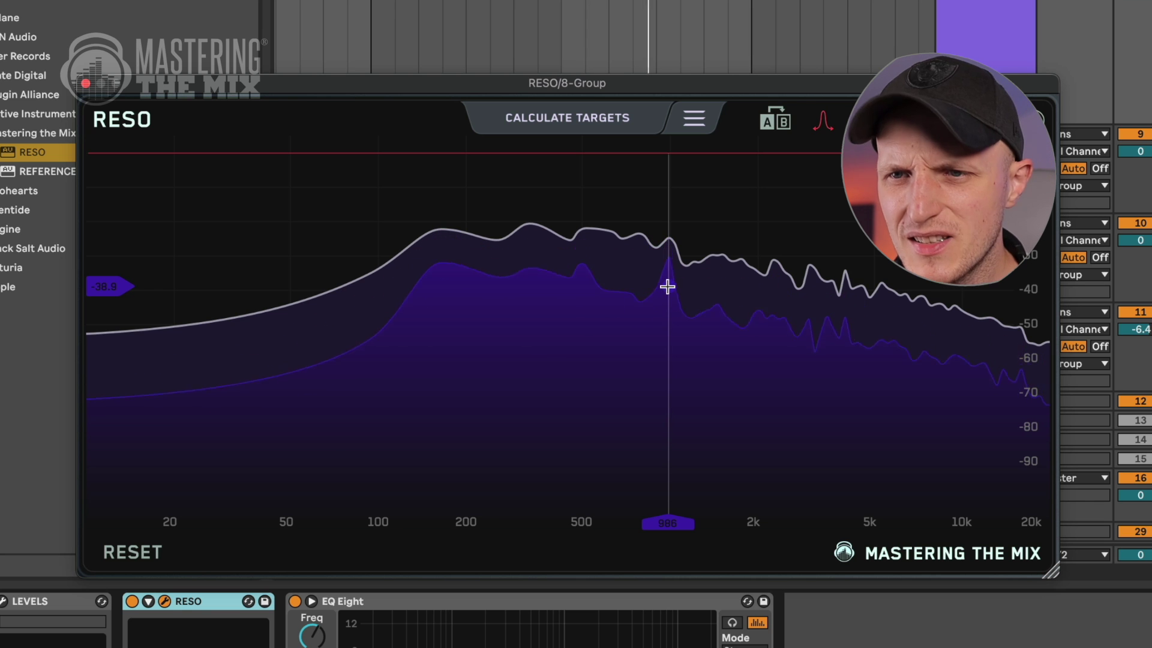
left_click(668, 287)
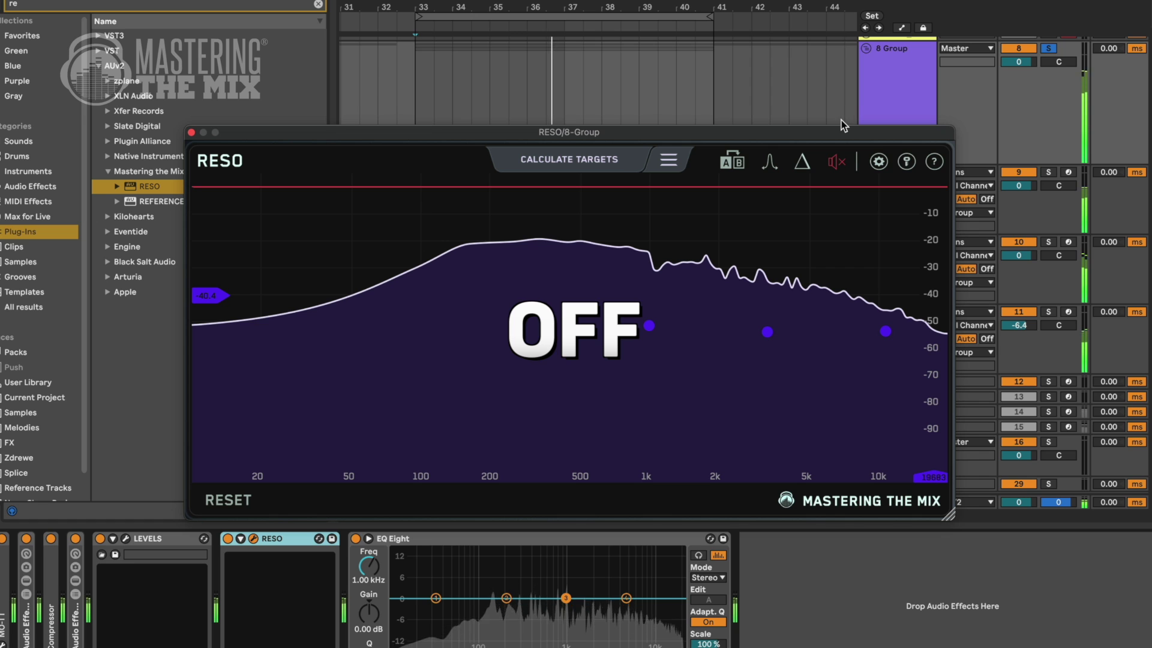
left_click(836, 161)
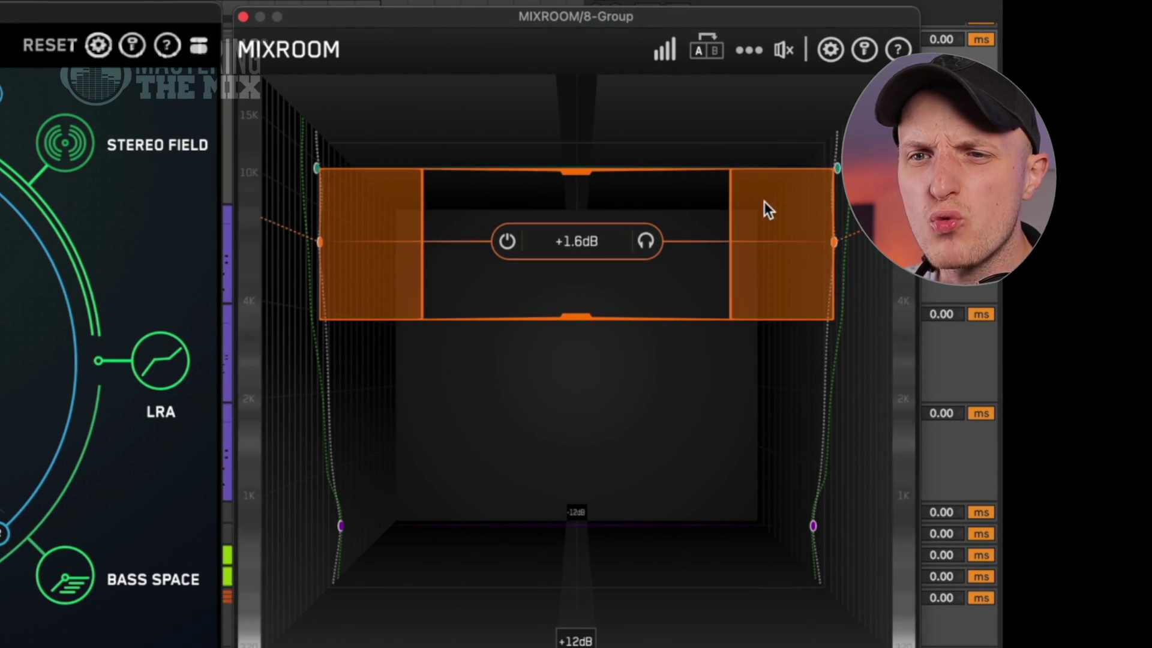
- Narrow the orange upper band slightly in the 8 Group's MIXROOM and switch it to mid only
left_click_drag(579, 177, 578, 177)
mouse_move(580, 257)
left_click(546, 267)
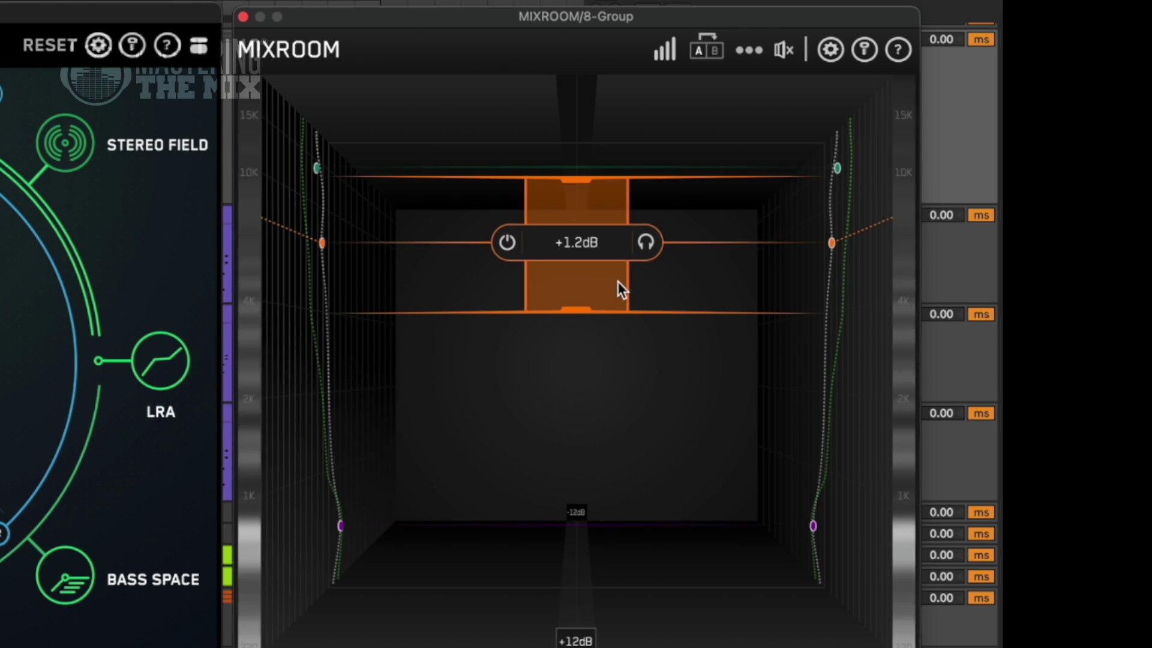
- Set the orange mid band's boost to +3.3 dB in the 8 Group's MIXROOM
left_click_drag(618, 282, 630, 250)
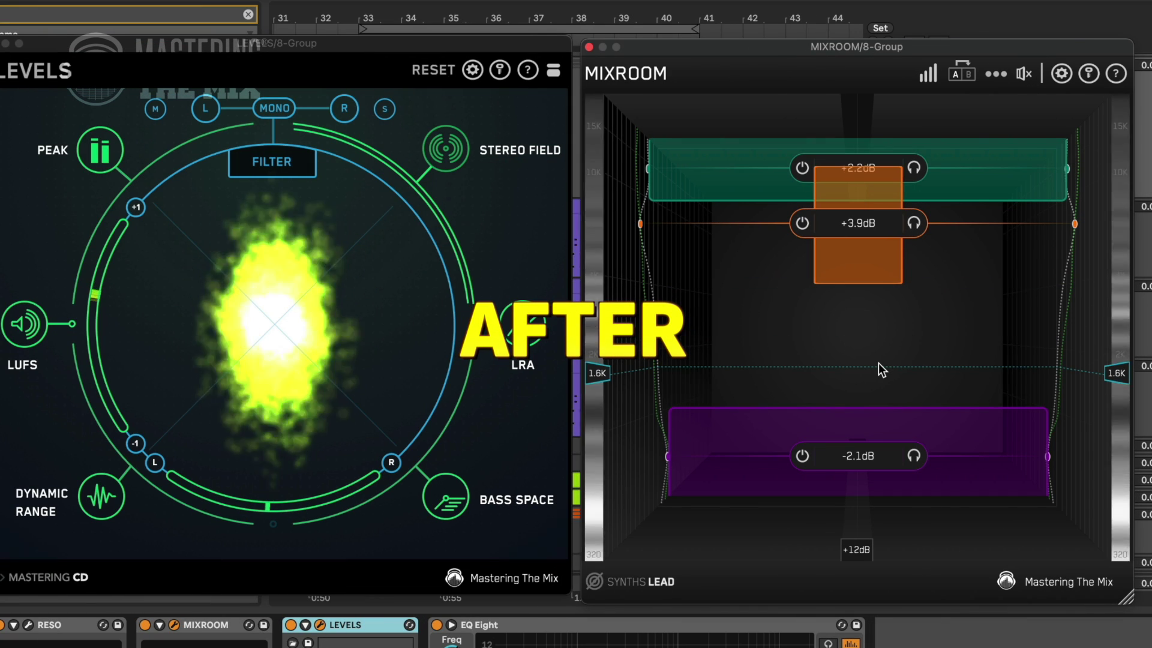
left_click(876, 237)
left_click_drag(876, 252, 873, 257)
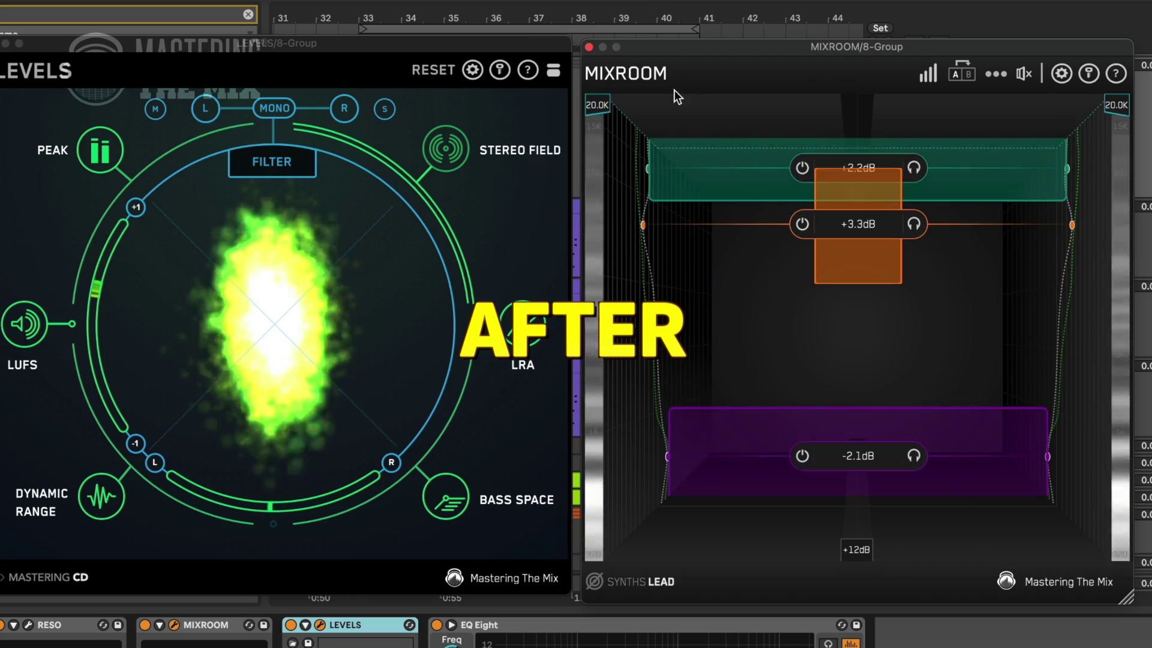